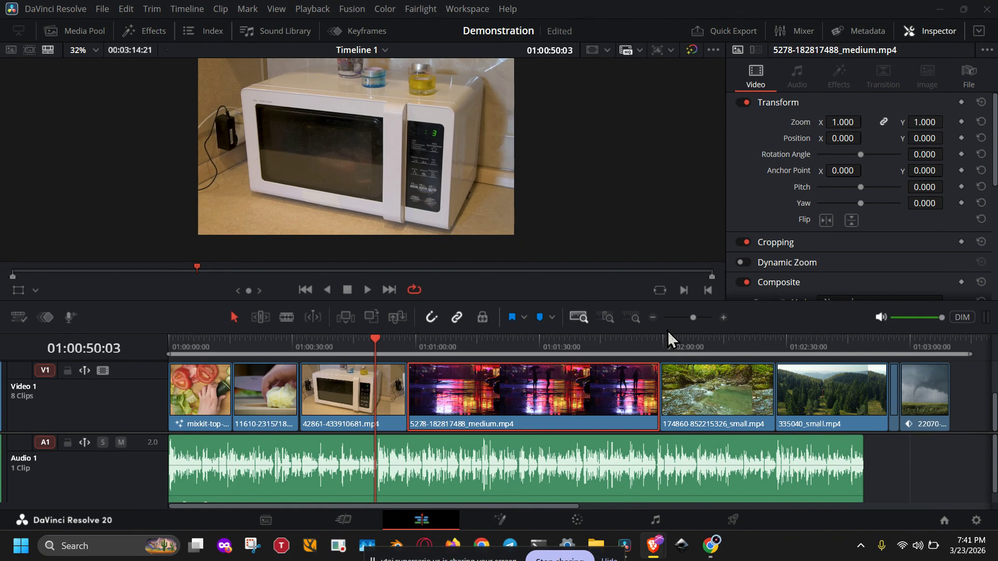
# Step: Adjust the Video 1 track height and reveal more of the video track area so the Video 2 track is in view
pyautogui.click(335, 408)
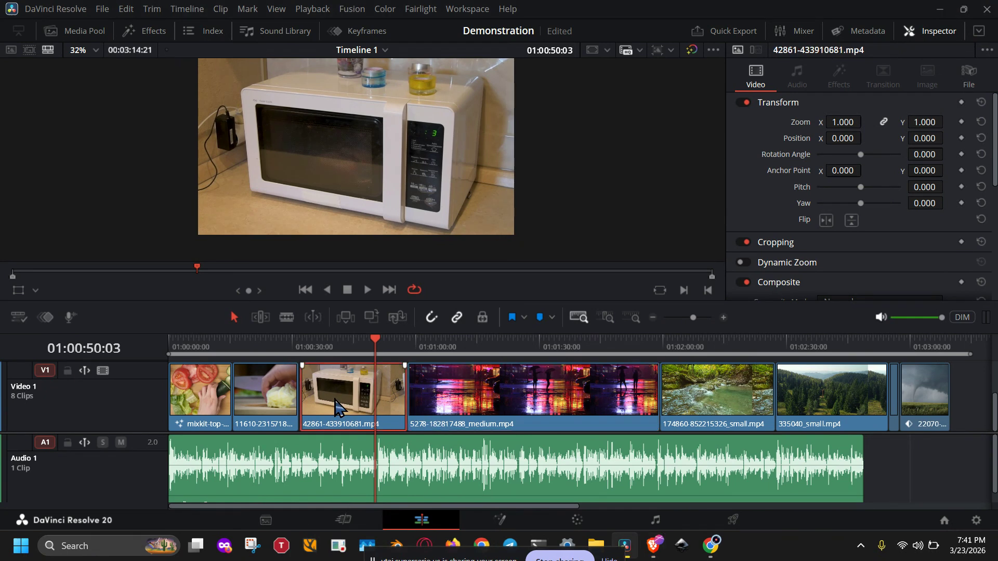
pyautogui.click(436, 403)
pyautogui.scroll(1, 462, 411)
pyautogui.scroll(-1, 463, 420)
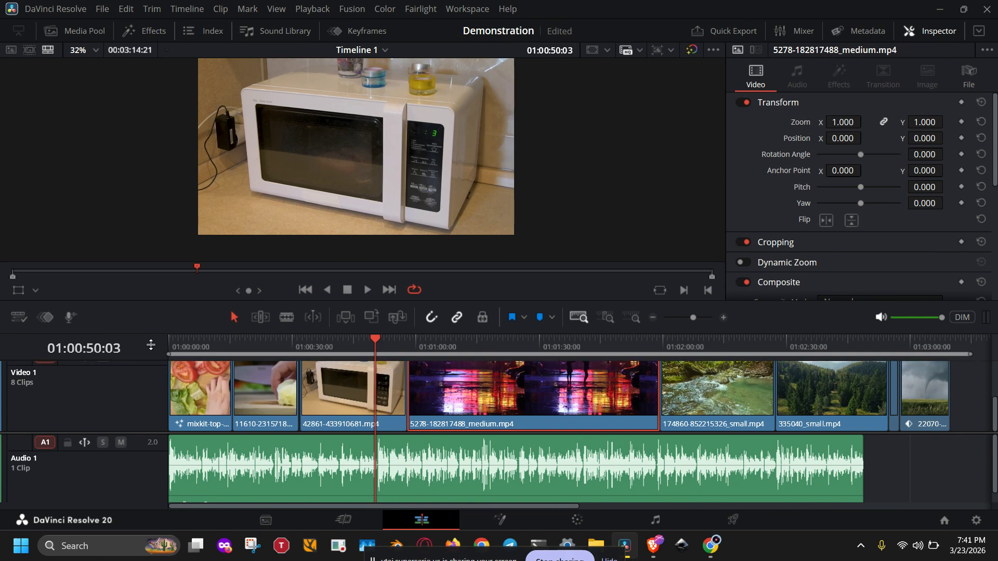
pyautogui.moveTo(150, 362); pyautogui.dragTo(149, 391)
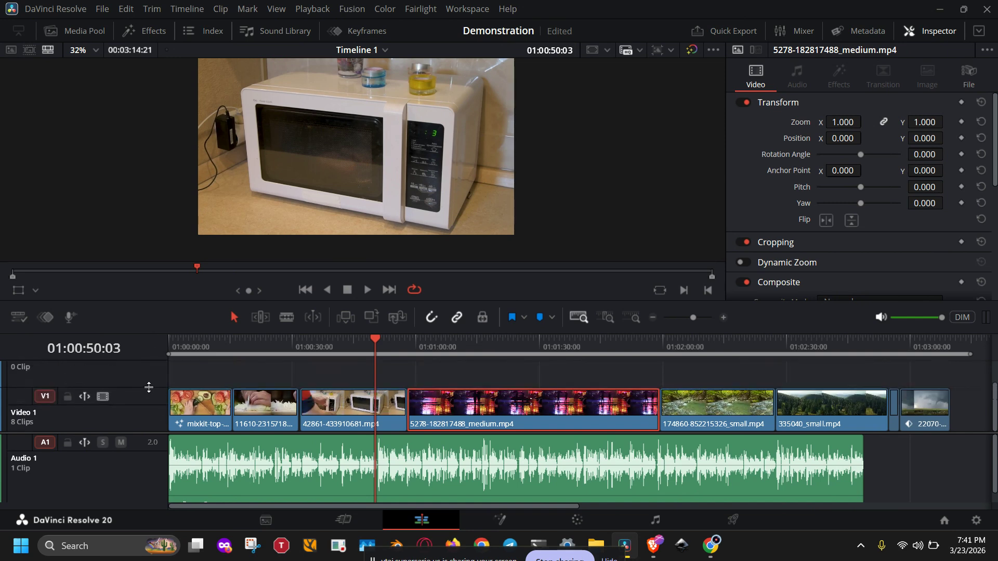
pyautogui.scroll(3, 139, 432)
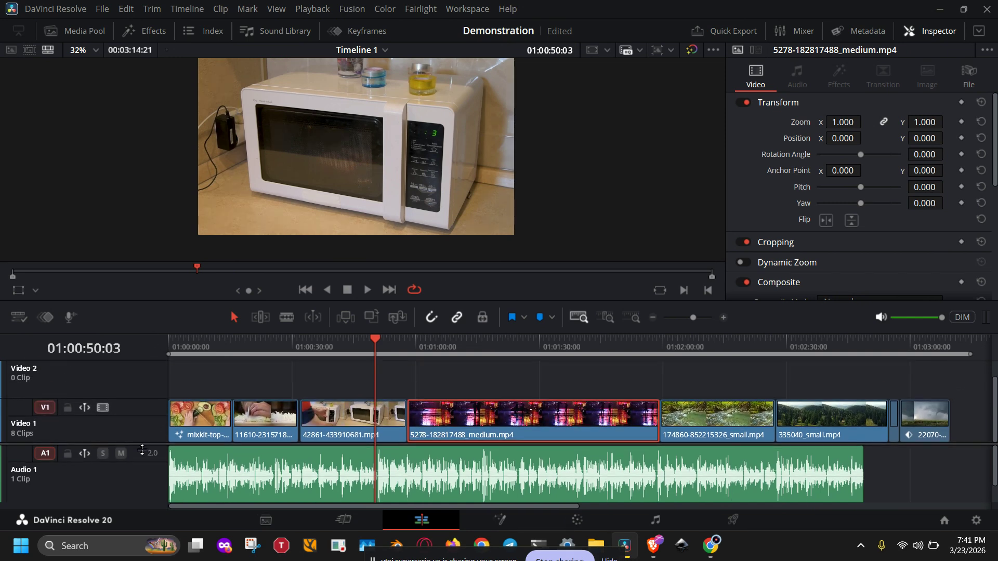
pyautogui.moveTo(148, 418); pyautogui.dragTo(150, 402)
pyautogui.scroll(1, 153, 462)
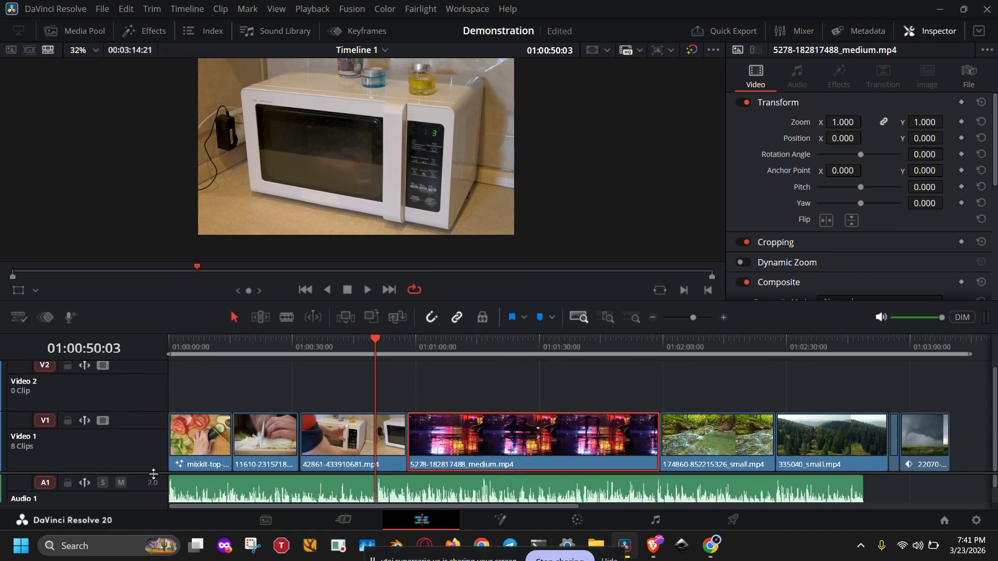
# Step: Place the playhead on the cut between the microwave and neon street clips, and list all video transitions with the search filter cleared
pyautogui.moveTo(449, 401); pyautogui.dragTo(385, 433)
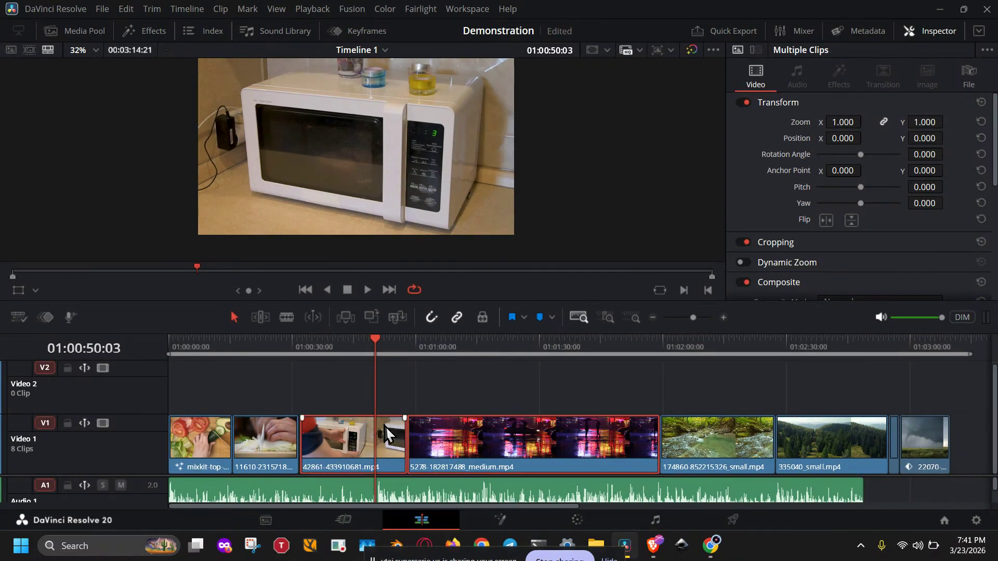
pyautogui.click(406, 339)
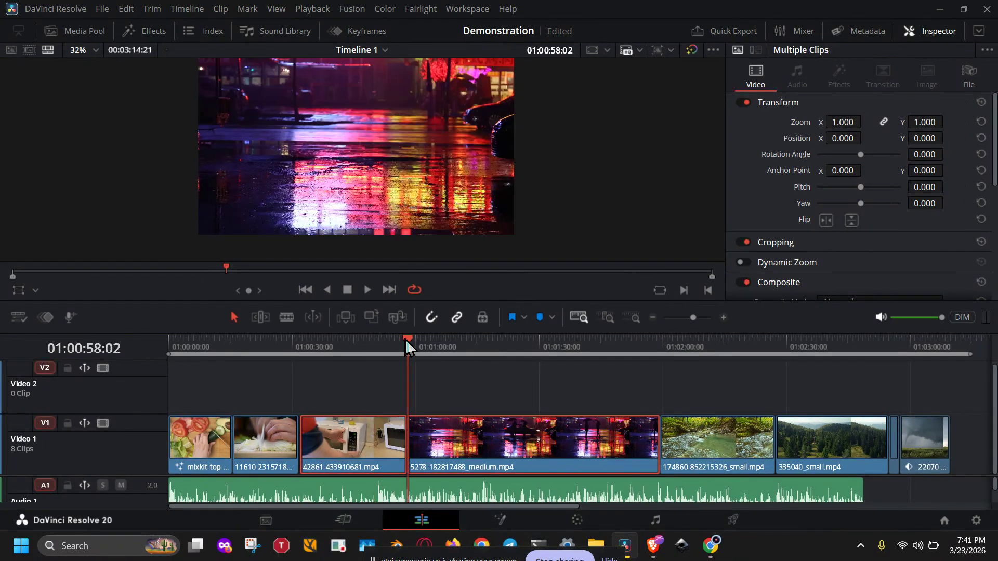
pyautogui.click(148, 30)
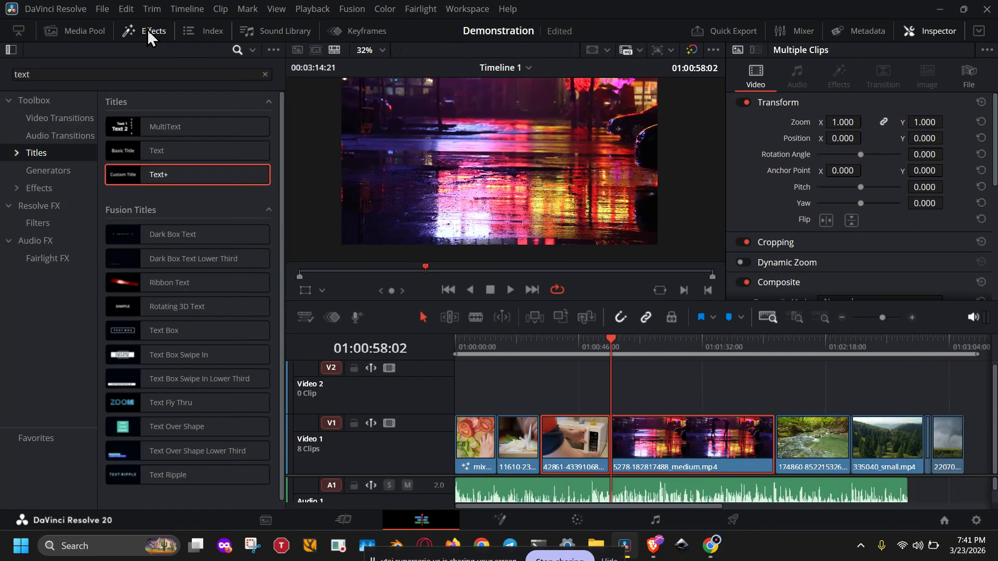
pyautogui.click(939, 31)
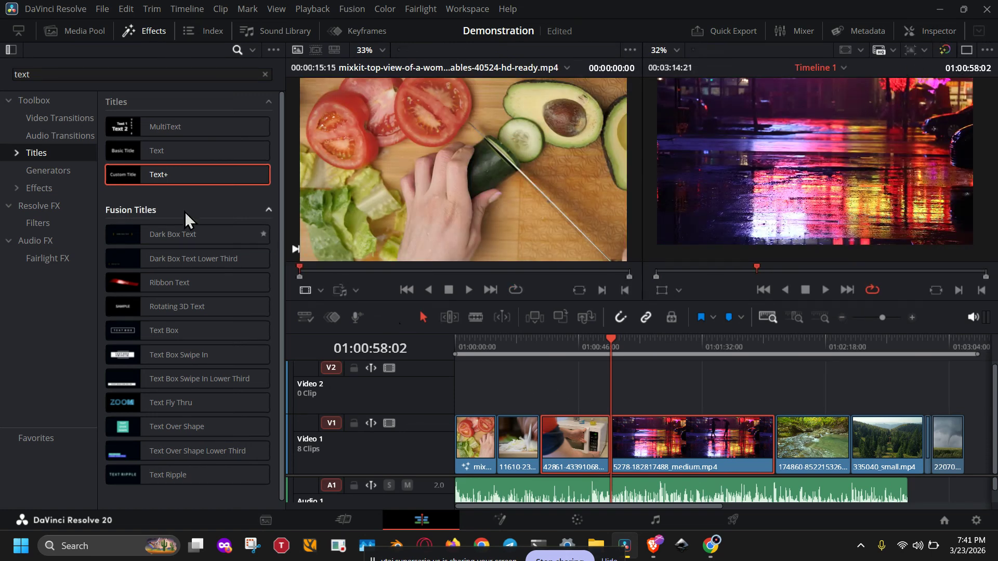
pyautogui.click(47, 120)
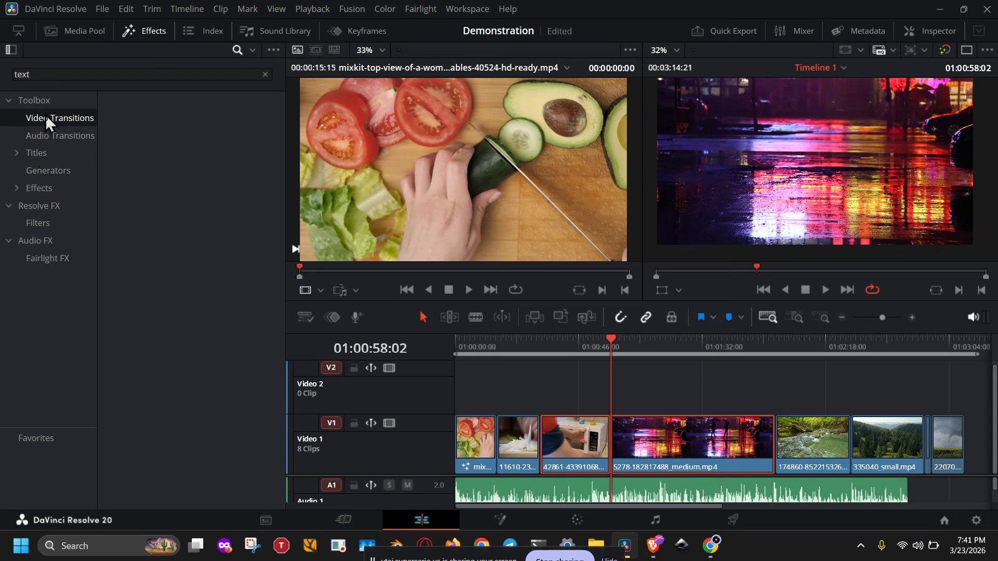
pyautogui.click(265, 74)
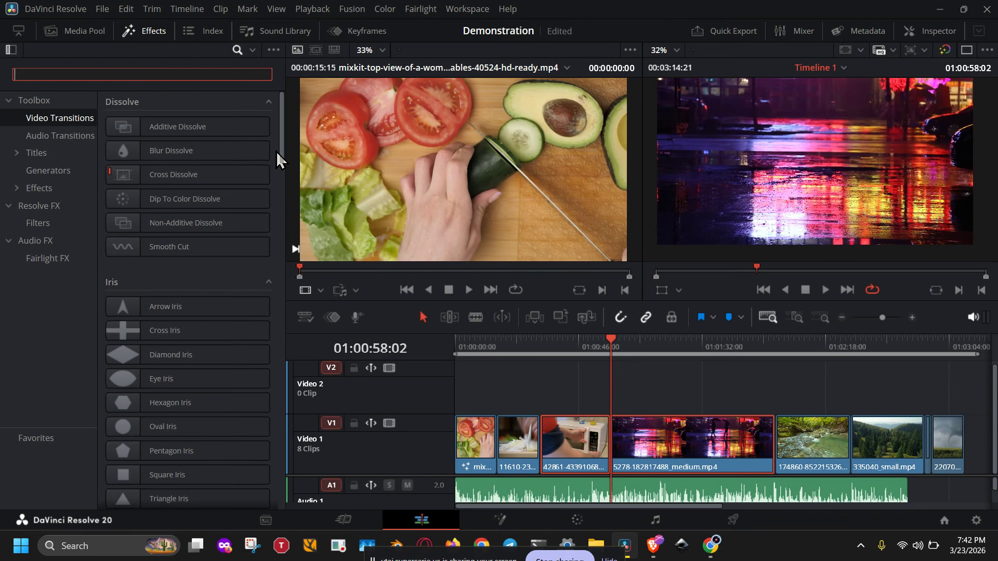
pyautogui.click(933, 32)
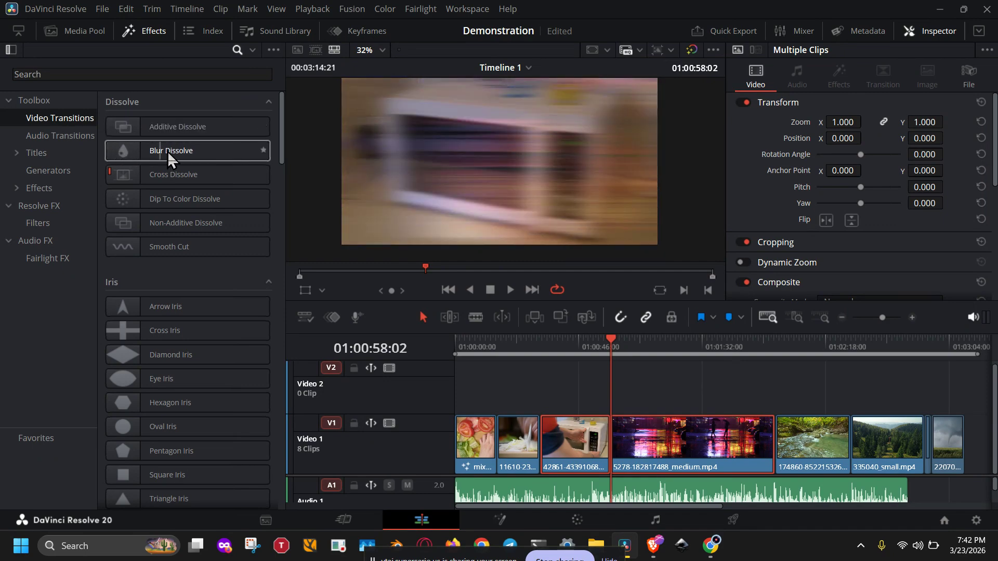
# Step: Try to apply the Blur Dissolve transition to the cut between the microwave and neon street clips
pyautogui.moveTo(229, 148); pyautogui.dragTo(612, 443)
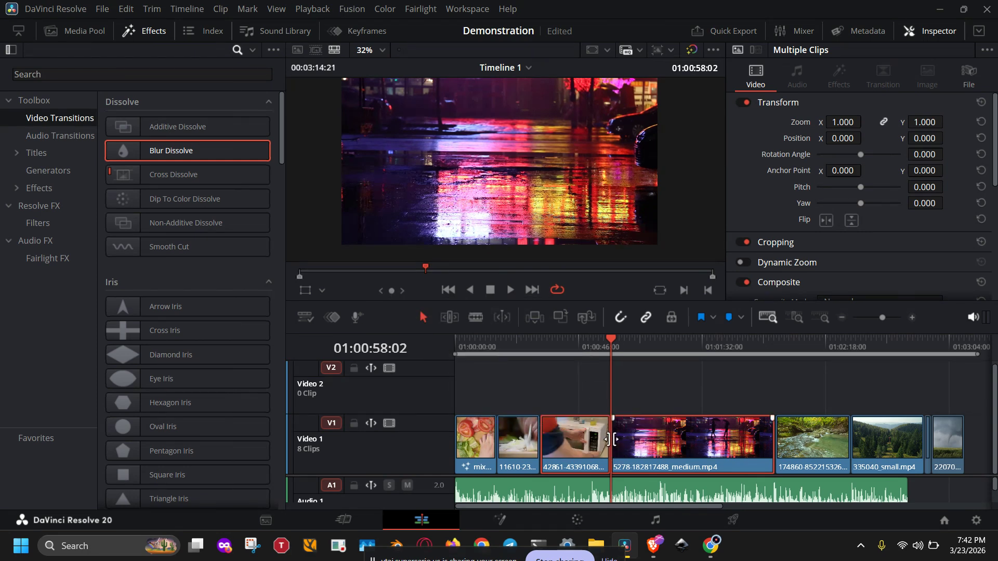
pyautogui.click(596, 404)
pyautogui.click(629, 433)
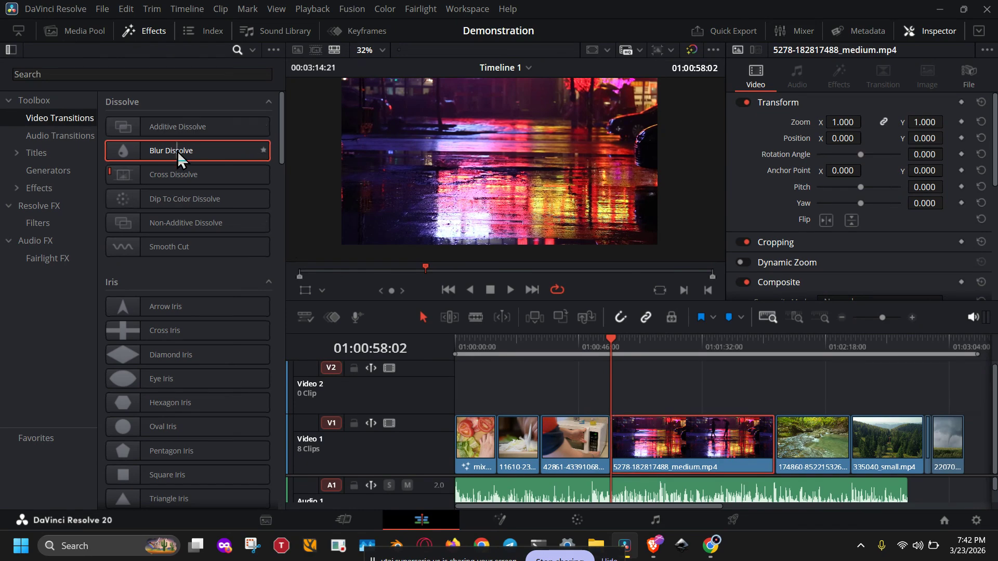
pyautogui.moveTo(177, 152); pyautogui.dragTo(612, 441)
pyautogui.click(645, 394)
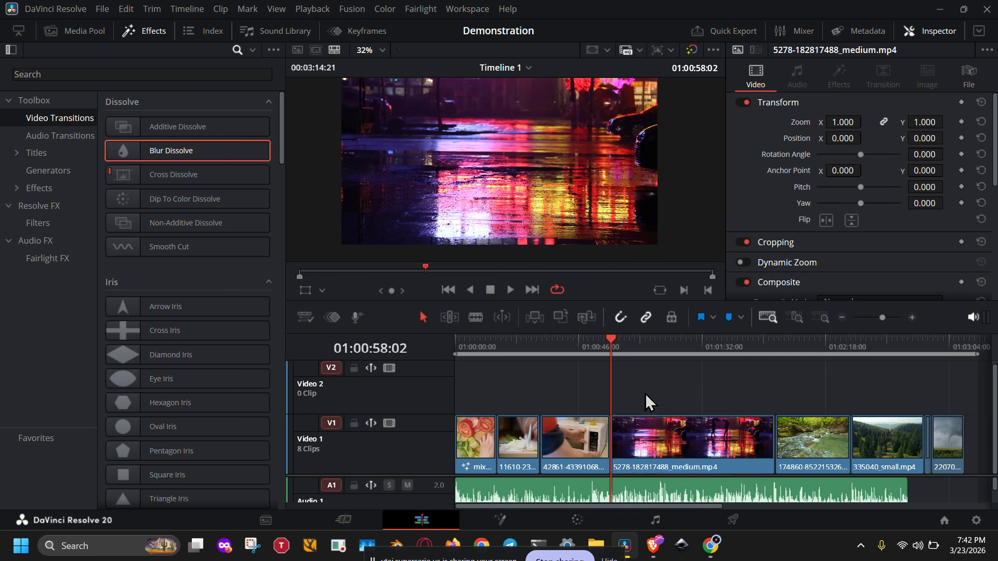
# Step: Trim the end of the microwave clip to about 01:00:57:09 and close the gap with the neon street clip
pyautogui.click(646, 437)
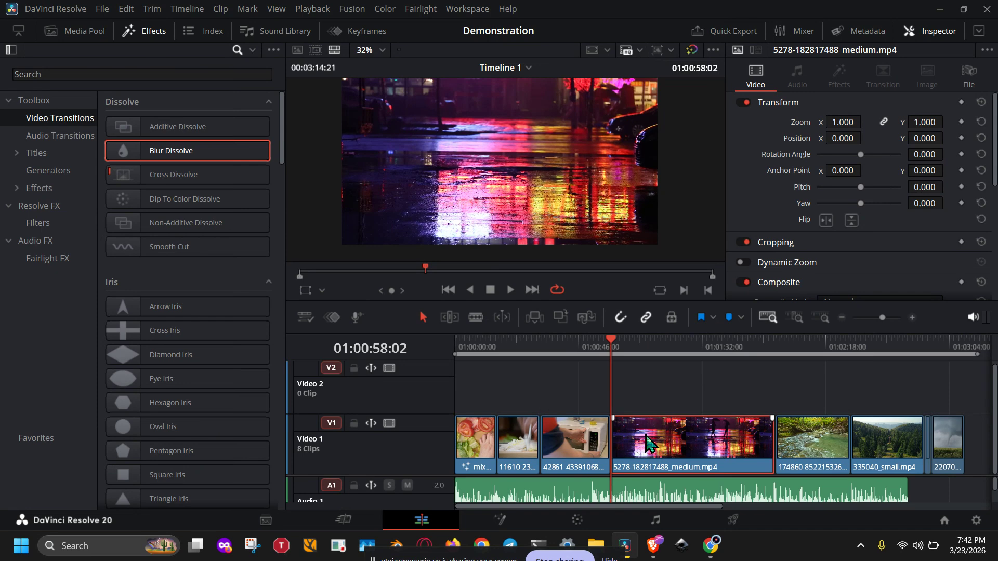
pyautogui.click(885, 317)
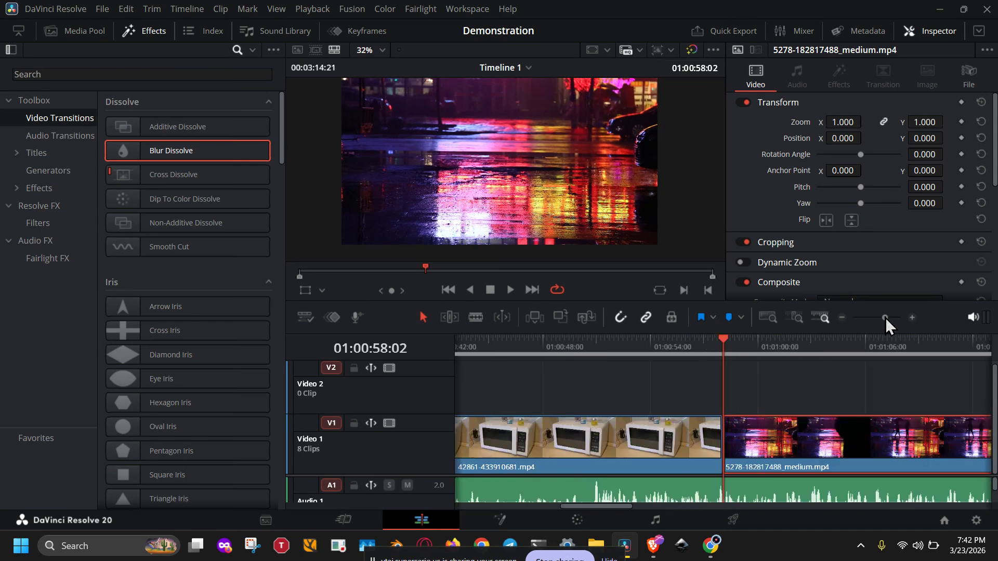
pyautogui.moveTo(886, 317); pyautogui.dragTo(891, 318)
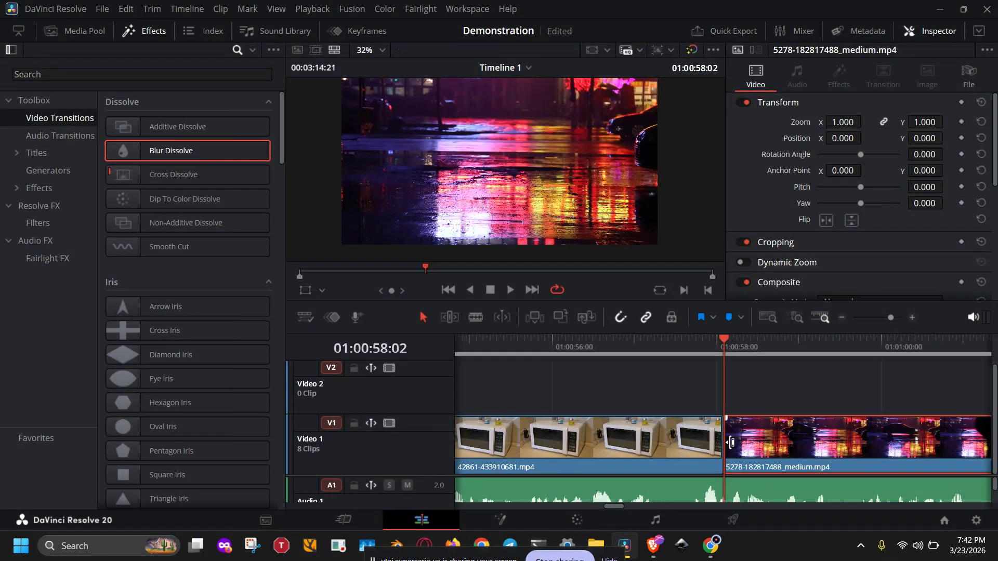
pyautogui.moveTo(724, 444); pyautogui.dragTo(659, 440)
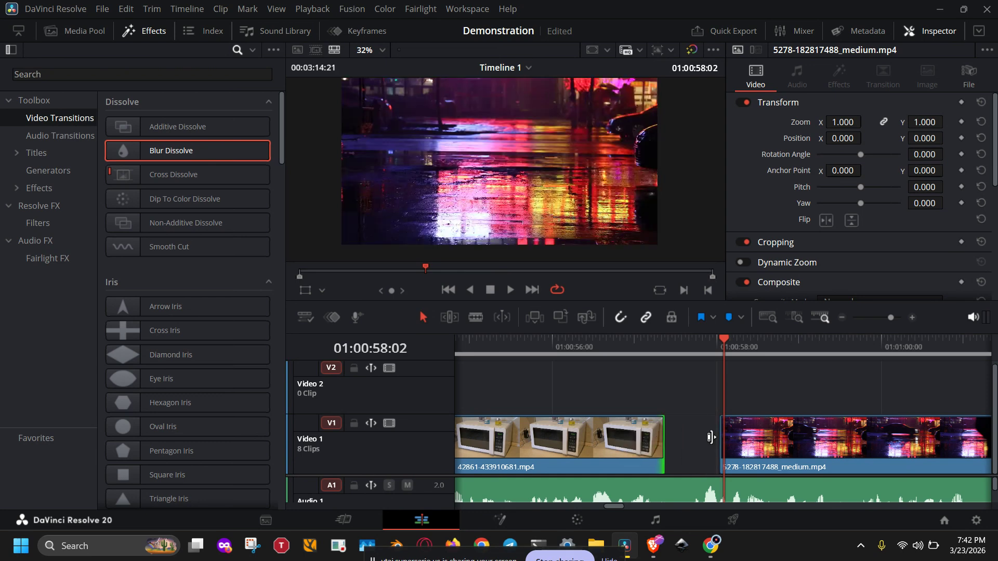
pyautogui.moveTo(725, 439); pyautogui.dragTo(705, 454)
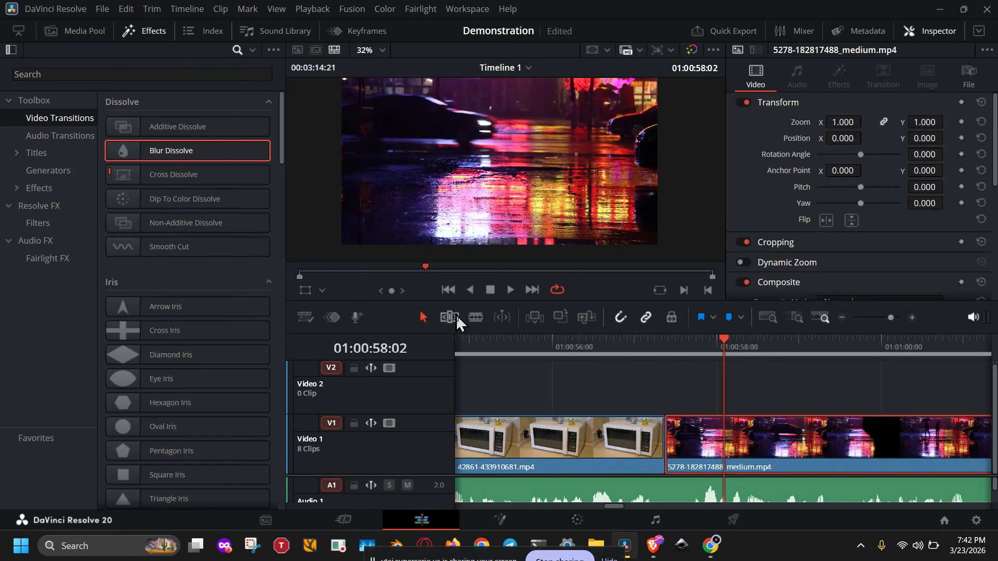
# Step: Add a Blur Dissolve at the cut between the microwave and neon street clips and extend it to 1.4 seconds (34 frames)
pyautogui.moveTo(150, 148); pyautogui.dragTo(661, 438)
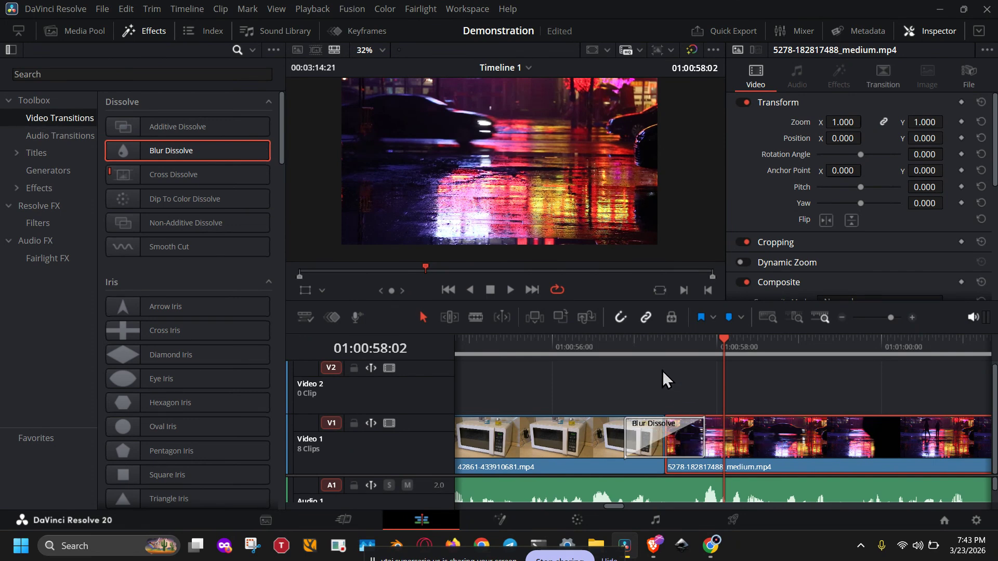
pyautogui.click(603, 344)
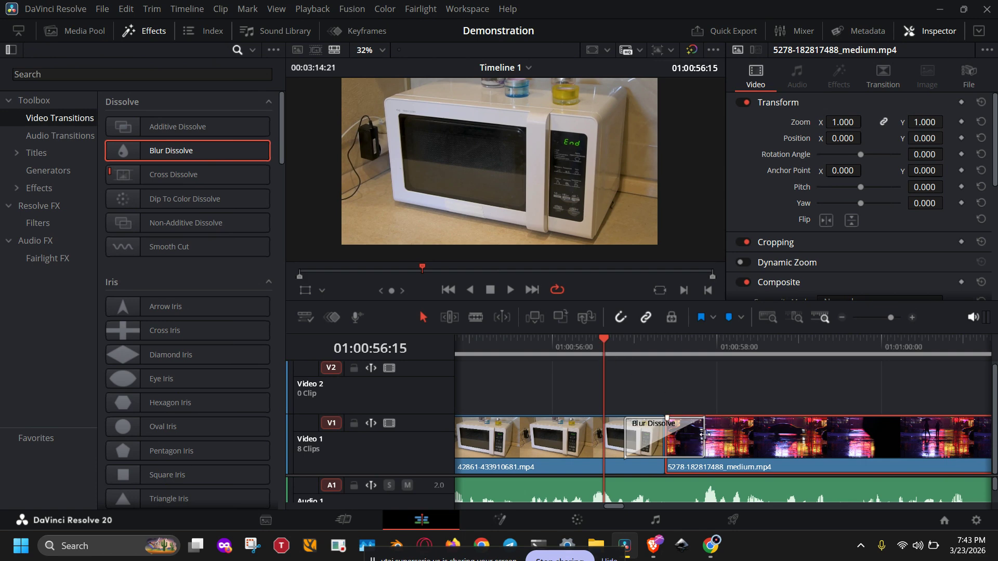
pyautogui.click(708, 432)
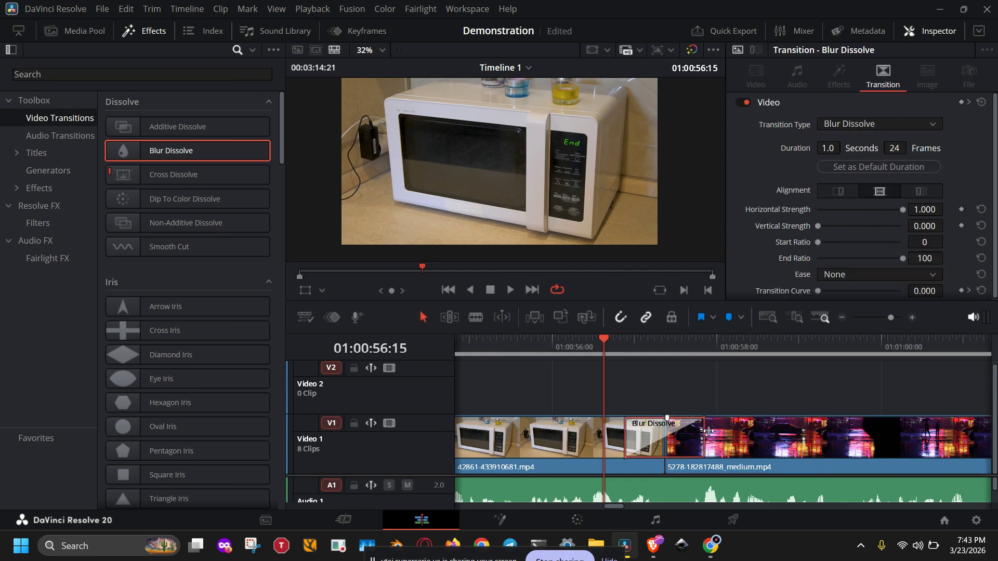
pyautogui.moveTo(708, 432); pyautogui.dragTo(722, 432)
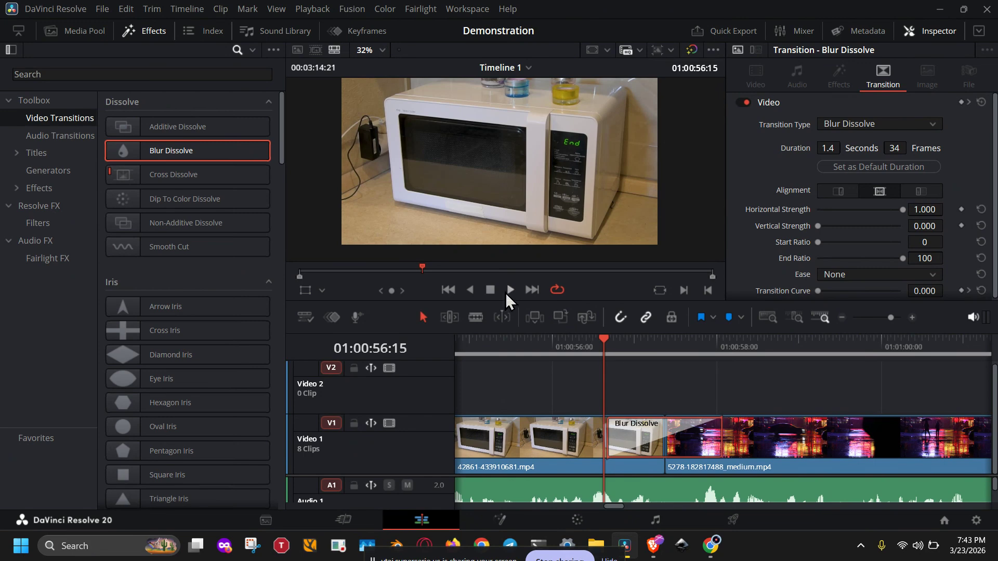
# Step: Mute the Audio 1 track and play back the Blur Dissolve from before the cut
pyautogui.click(507, 291)
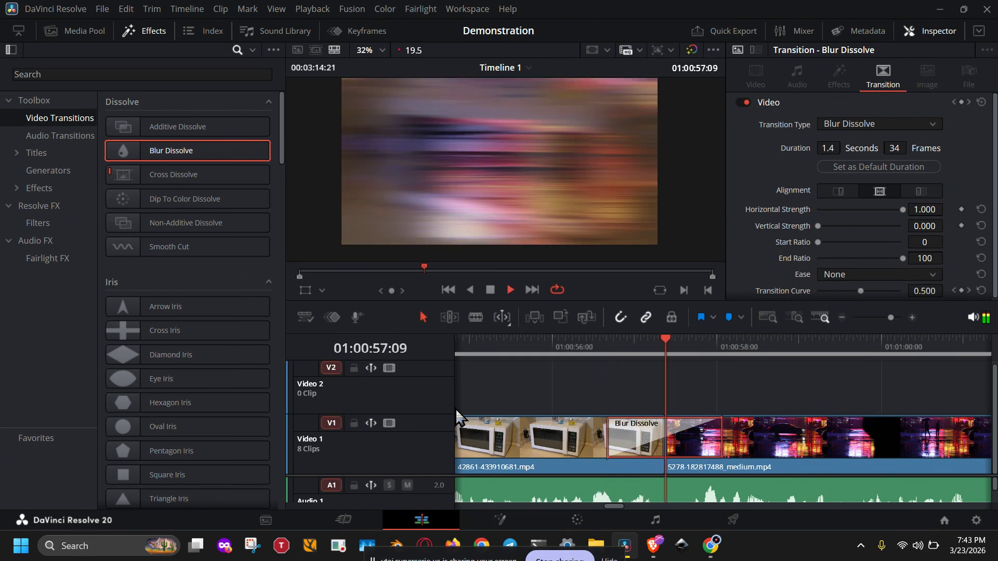
pyautogui.click(408, 485)
pyautogui.click(572, 340)
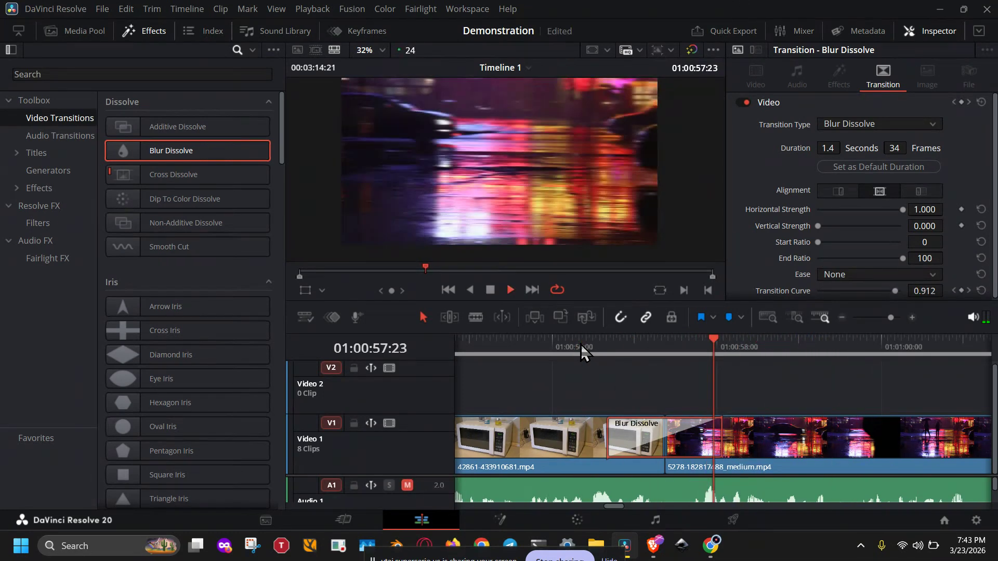
pyautogui.press('space')
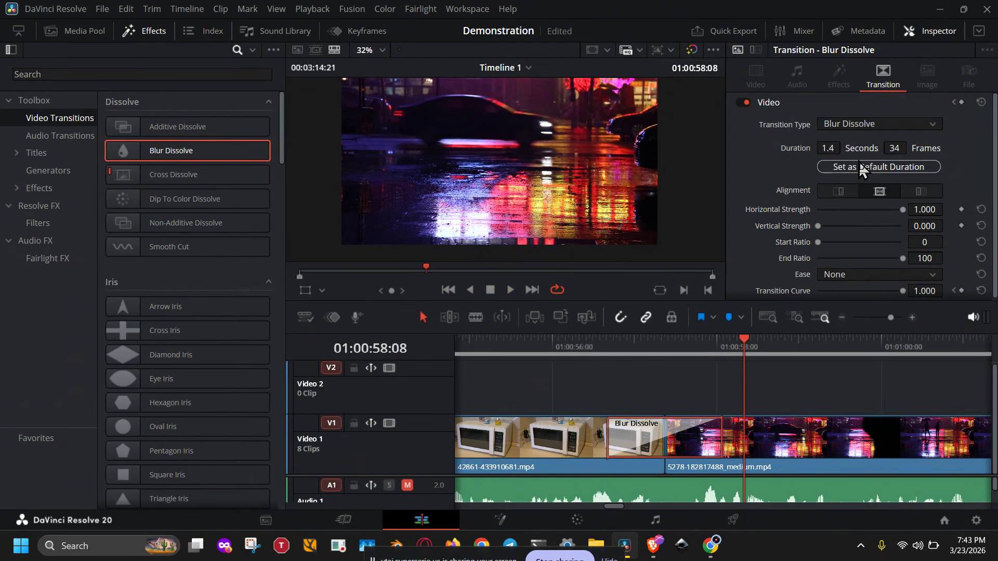
# Step: Set the Blur Dissolve's ease to In & Out and make its current duration the default
pyautogui.scroll(-1, 859, 160)
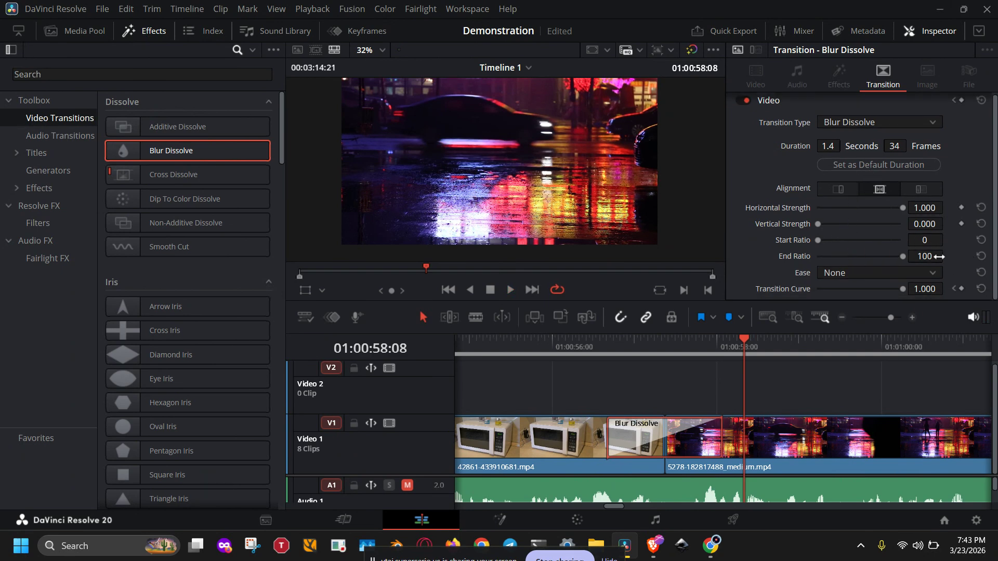
pyautogui.click(895, 275)
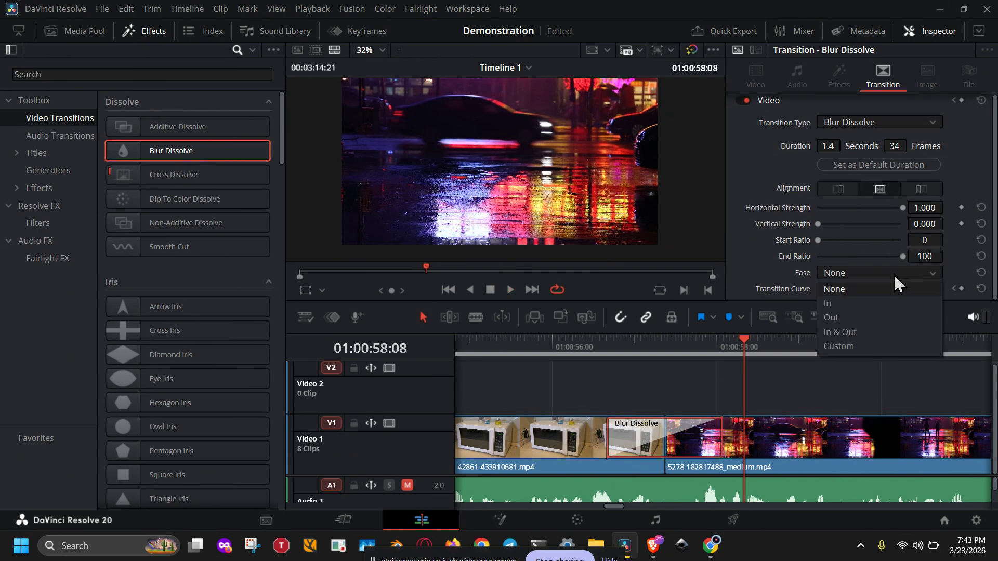
pyautogui.click(839, 332)
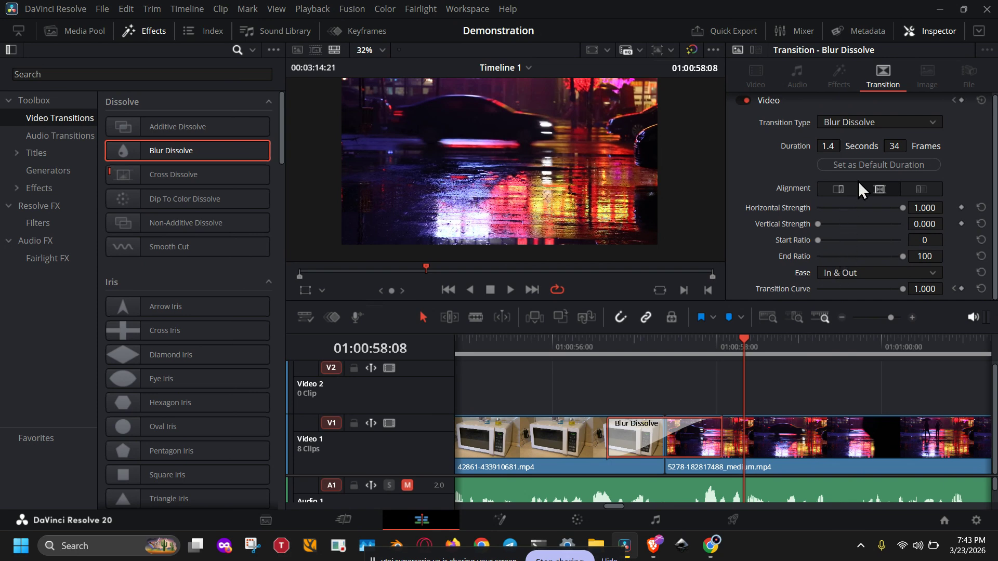
pyautogui.click(868, 165)
# Step: Try aligning the Blur Dissolve to end at the cut, centre it on the cut again, and set its duration to 28 frames
pyautogui.click(837, 189)
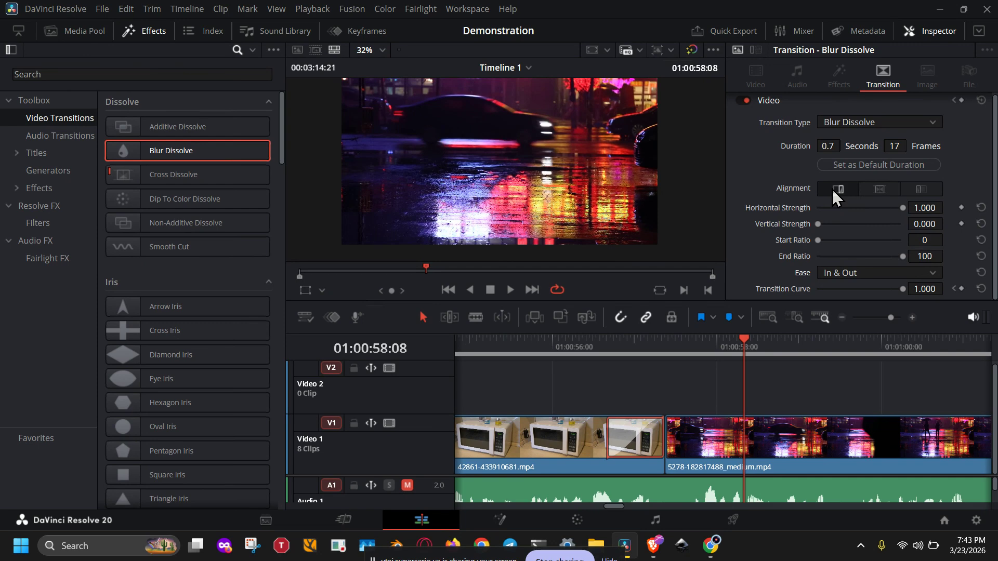
pyautogui.click(878, 190)
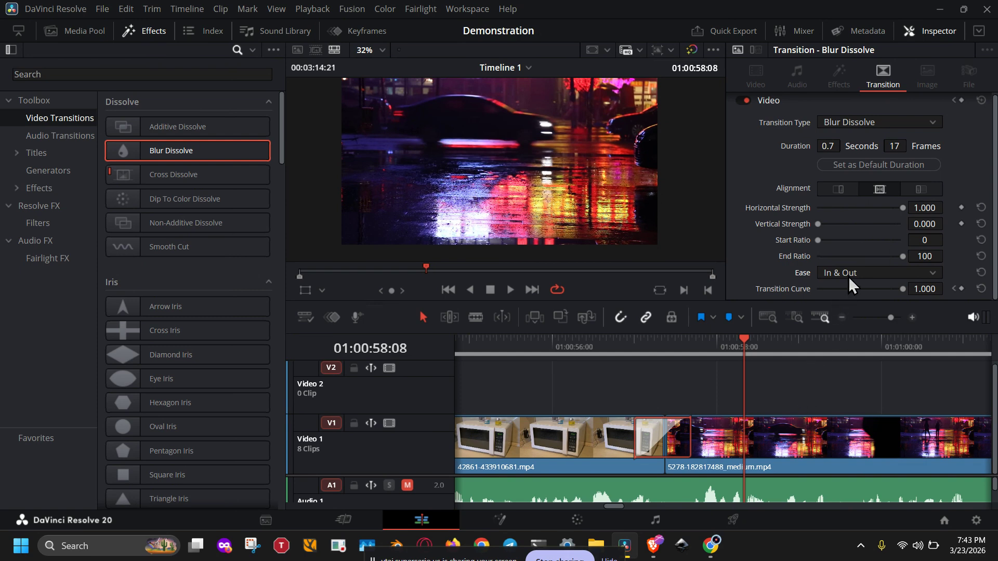
pyautogui.moveTo(894, 146); pyautogui.dragTo(922, 147)
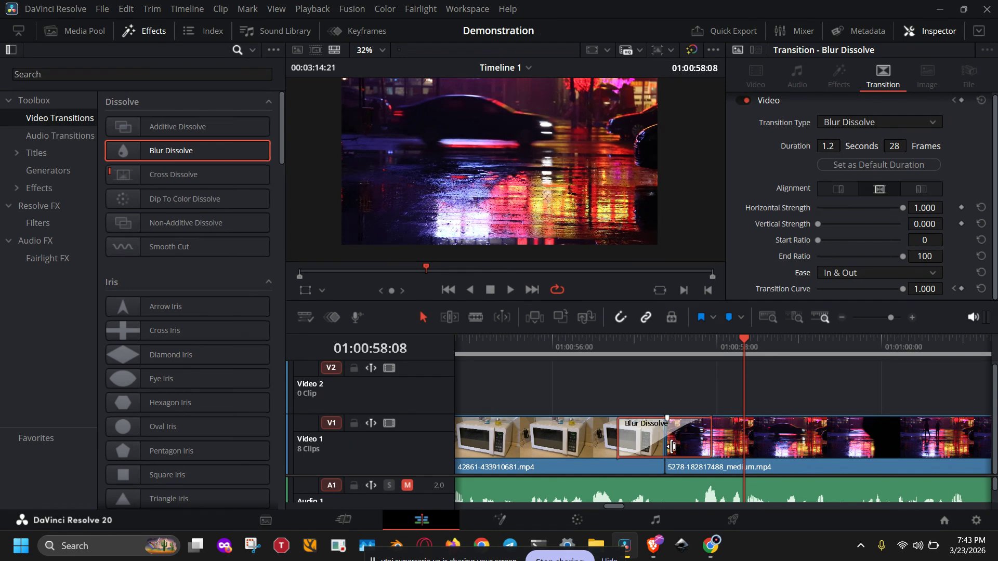
# Step: Set Blur Dissolve as the standard video transition
pyautogui.click(674, 448)
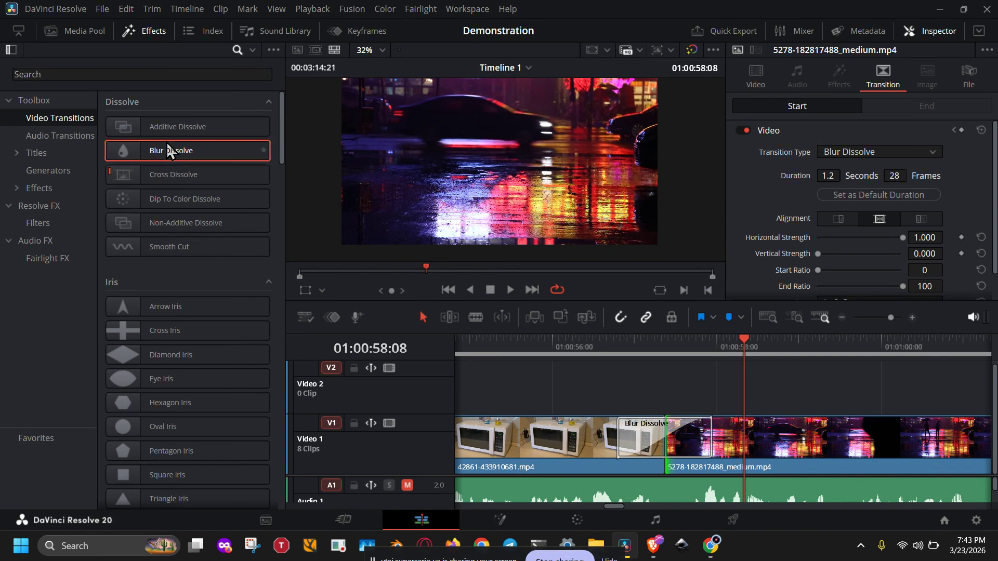
pyautogui.rightClick(170, 151)
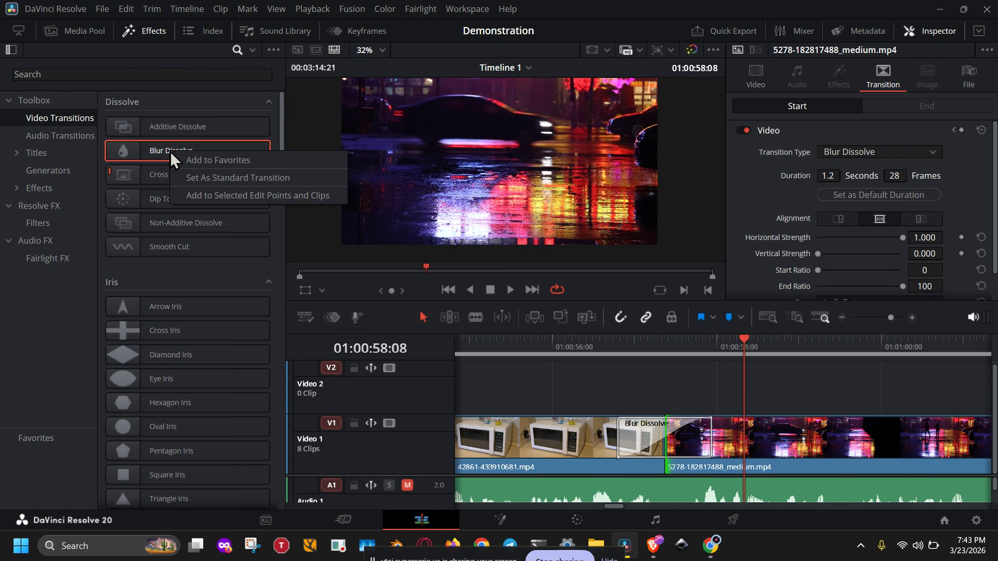
pyautogui.click(307, 177)
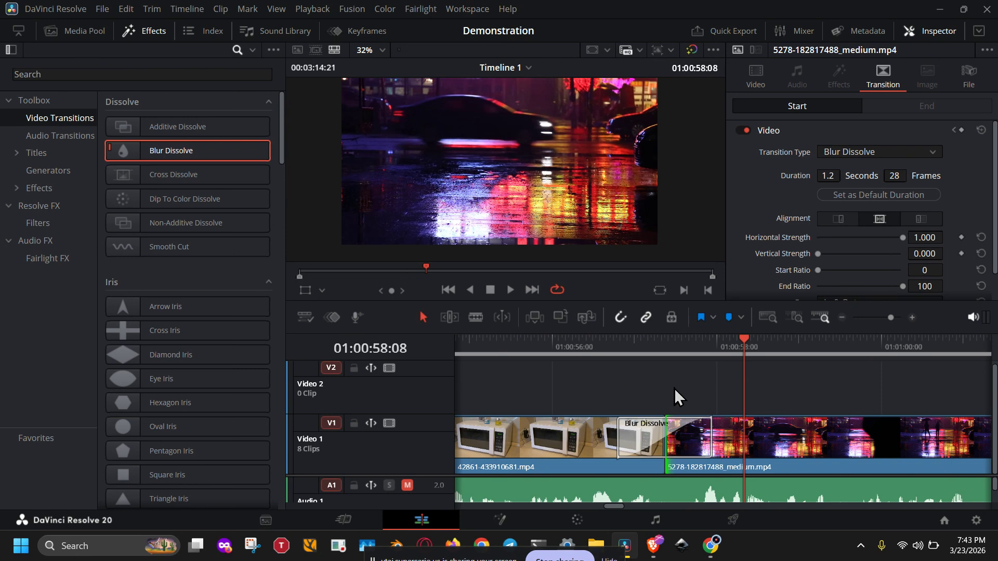
# Step: Apply the standard transition at the cut between the food-chopping clip 11610-231571879.mp4 and the microwave clip 42861-433910681.mp4
pyautogui.hscroll(5, 718, 389)
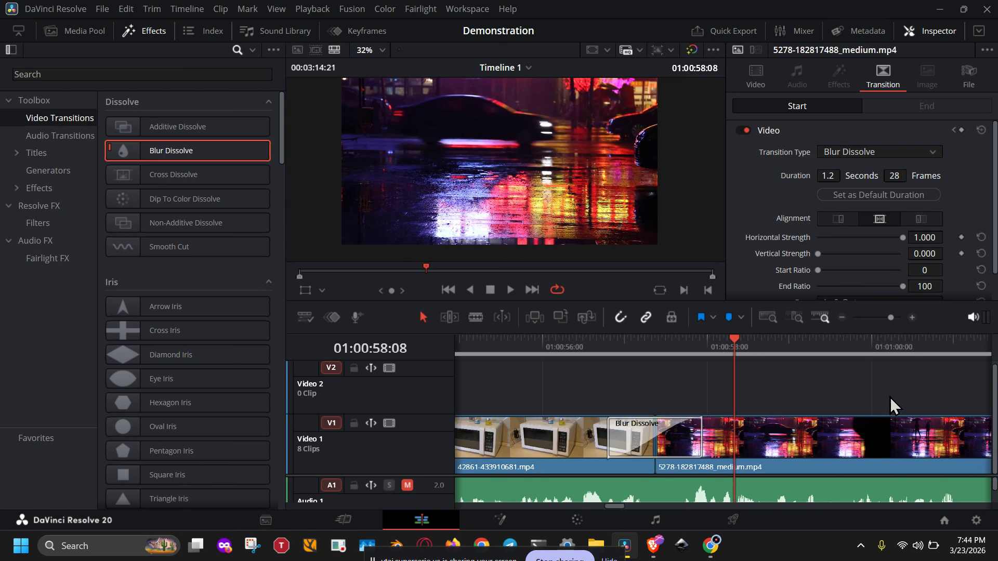
pyautogui.click(532, 290)
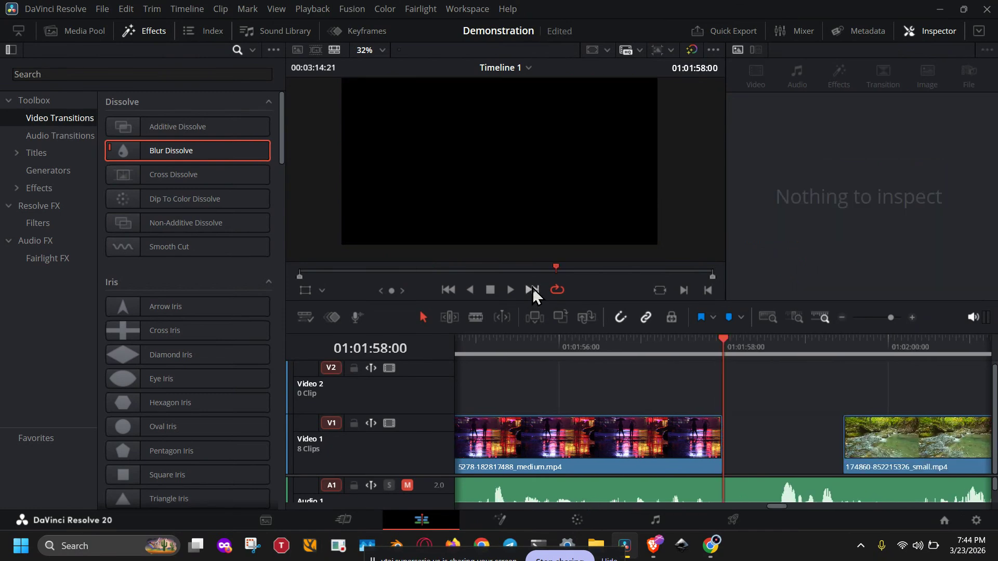
pyautogui.click(449, 289)
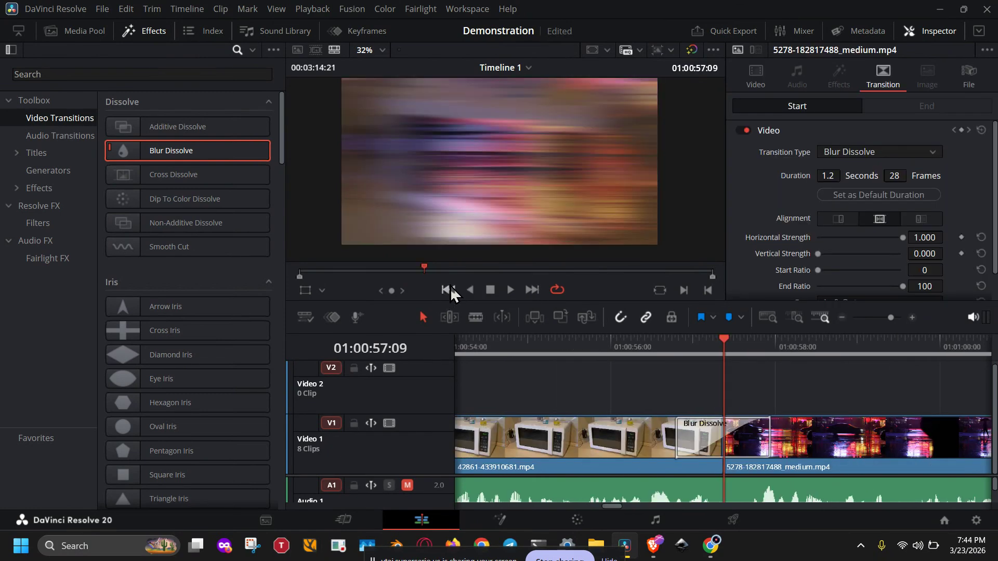
pyautogui.click(450, 290)
pyautogui.moveTo(767, 461); pyautogui.dragTo(744, 445)
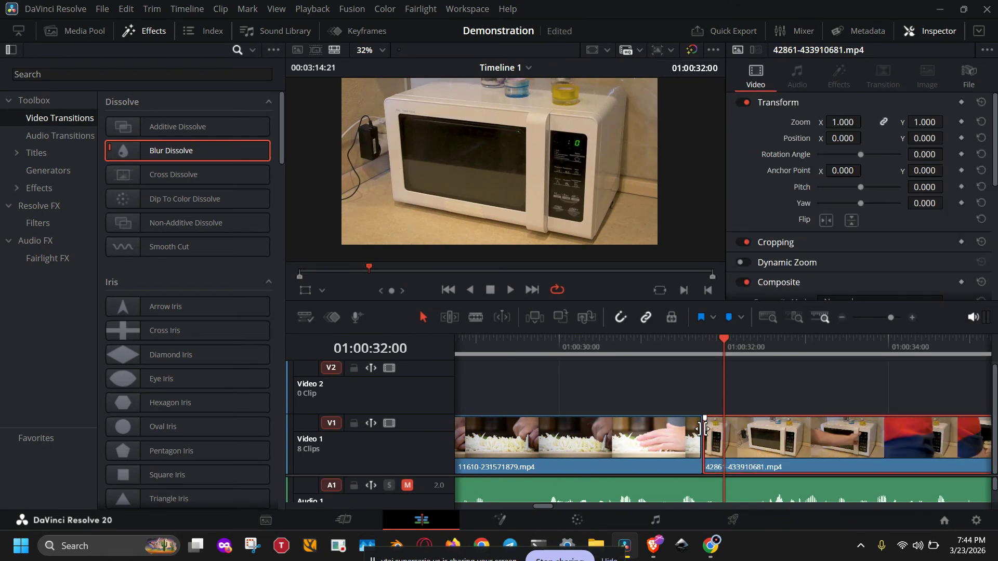
pyautogui.click(701, 337)
pyautogui.moveTo(684, 391); pyautogui.dragTo(716, 437)
pyautogui.hotkey('ctrl', 't')
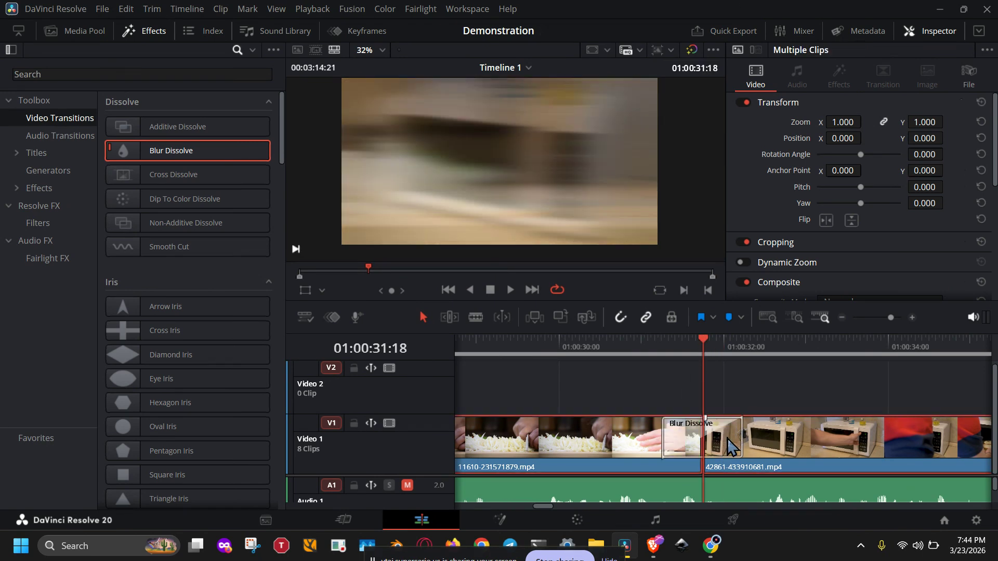